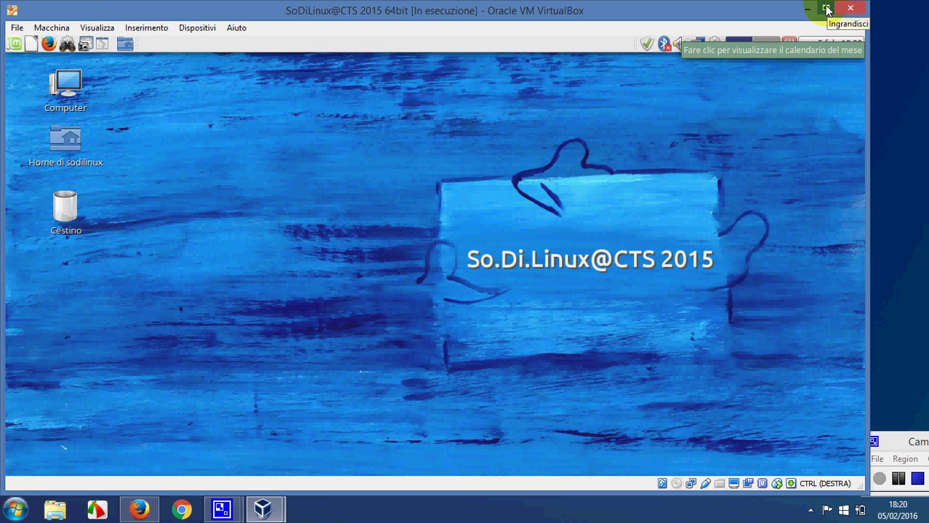
# Switch the SoDiLinux virtual machine to full screen mode
pyautogui.click(146, 30)
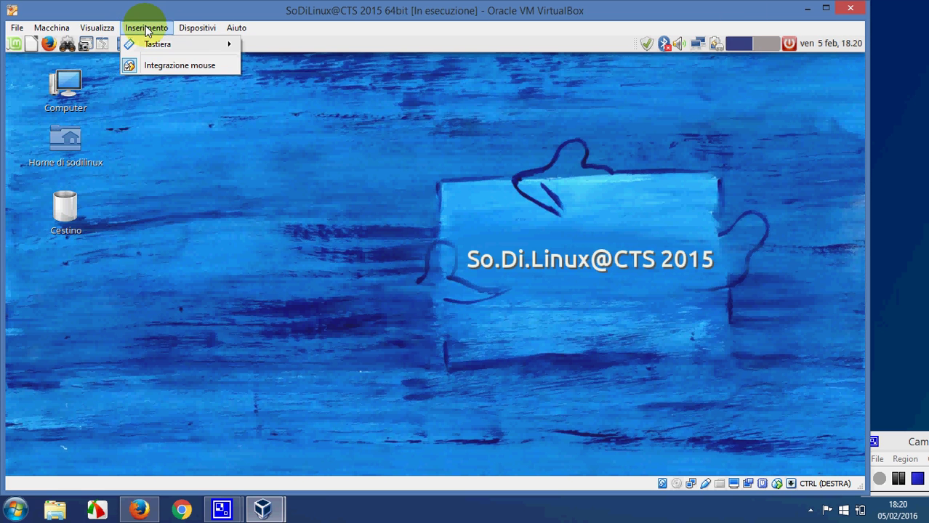
pyautogui.moveTo(95, 28)
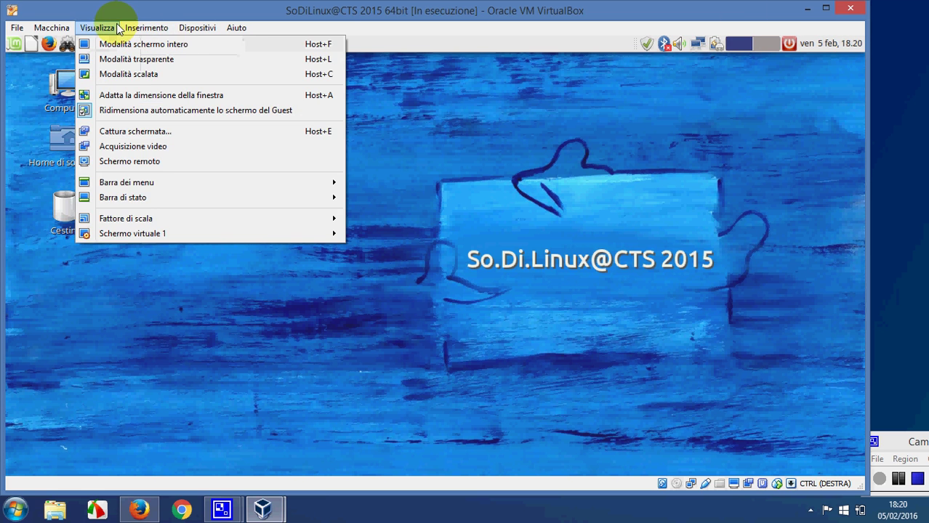
pyautogui.click(113, 43)
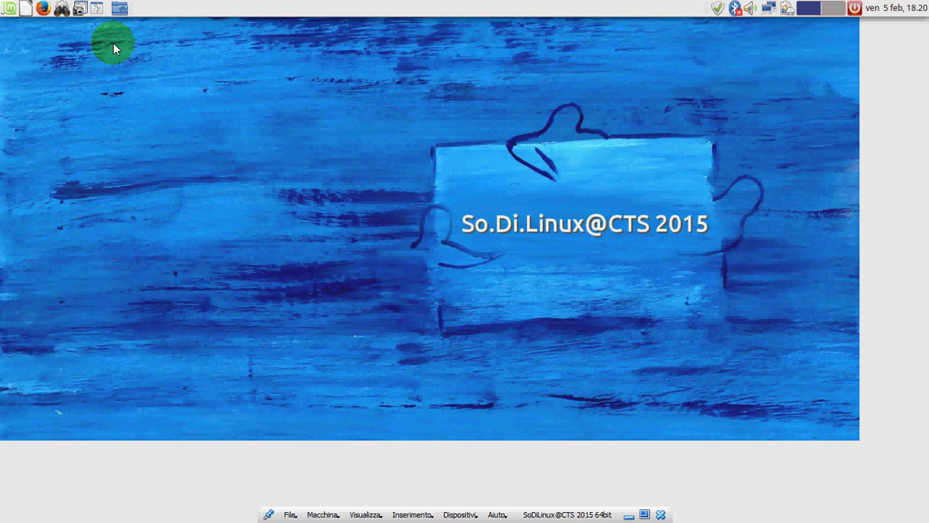
pyautogui.moveTo(427, 515)
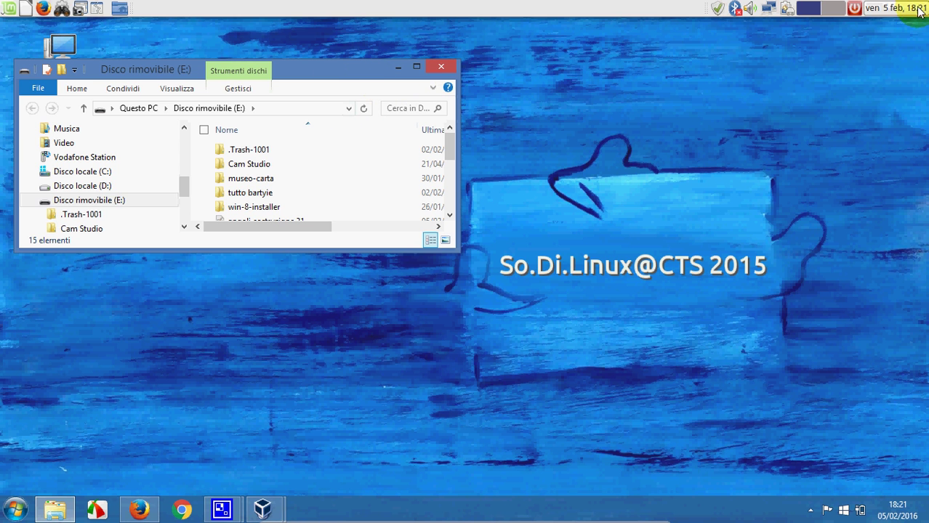
# Close the host's removable disk (E:) window and attach the Kingston DataTraveler G3 USB drive to the virtual machine
pyautogui.click(440, 66)
pyautogui.moveTo(528, 517)
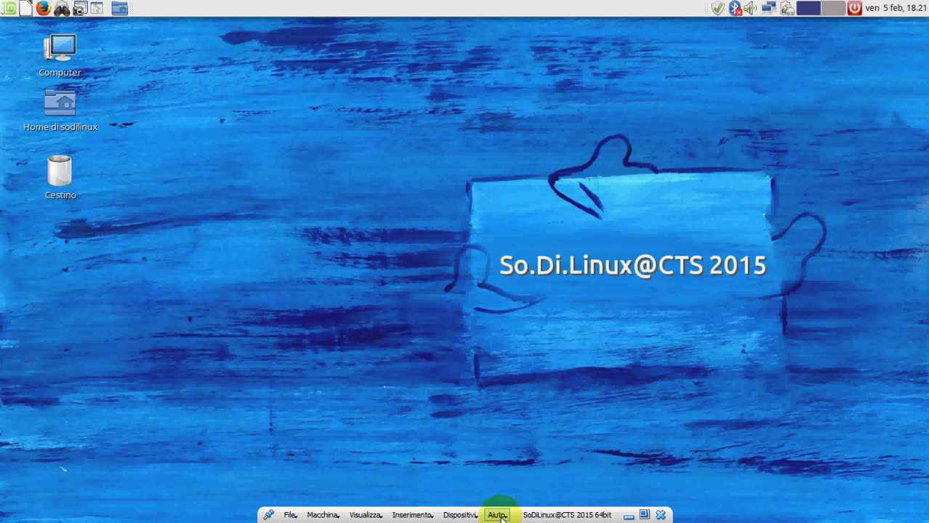
pyautogui.click(460, 516)
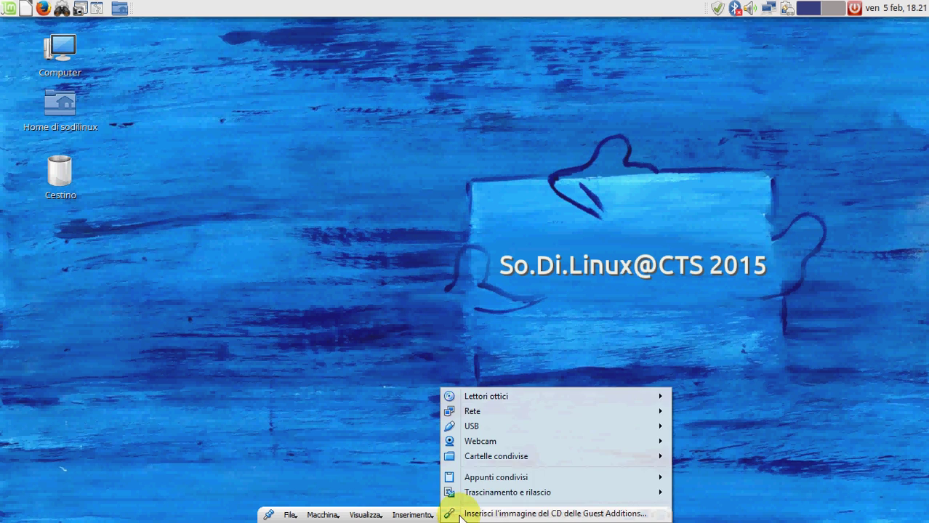
pyautogui.moveTo(470, 427)
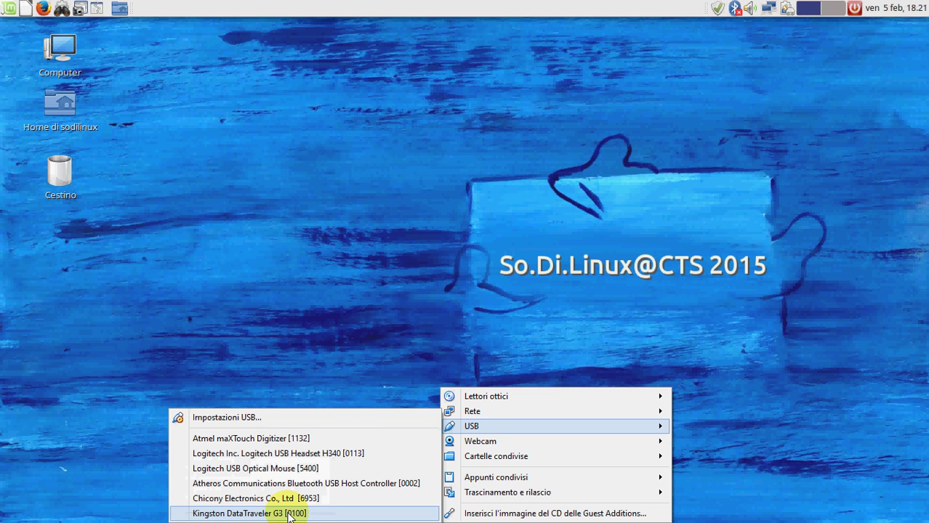
pyautogui.moveTo(288, 514)
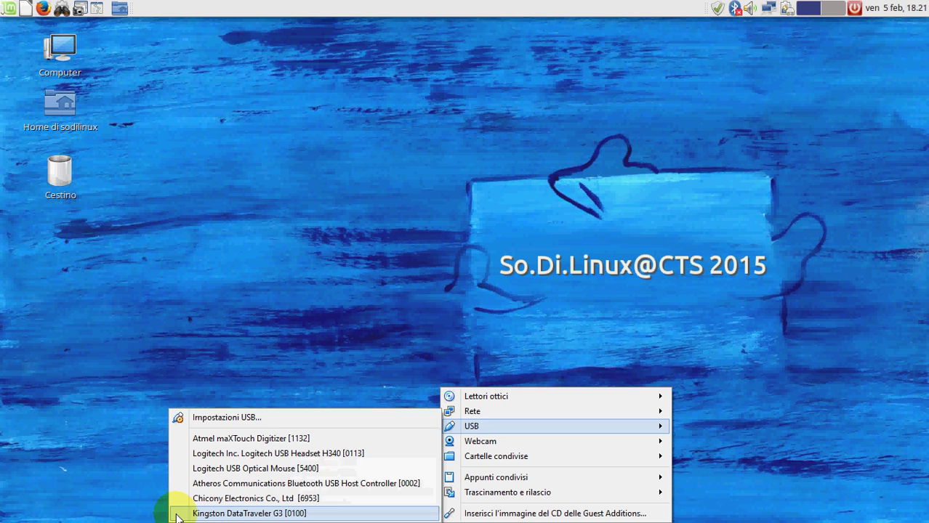
pyautogui.click(339, 436)
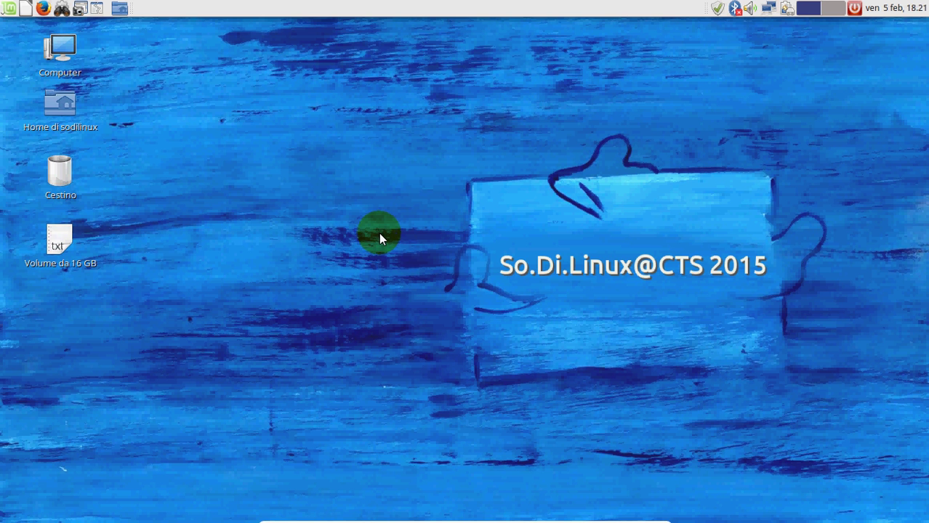
# Copy "la casa luoghi e oggetti.ubz" from the 16 GB volume to the Linux desktop and close the volume's windows
pyautogui.doubleClick(64, 244)
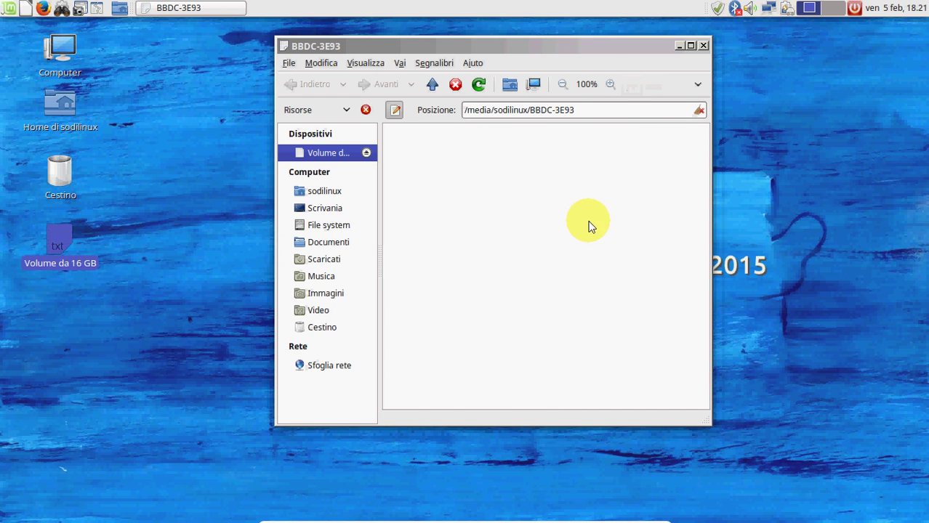
pyautogui.scroll(-2, 614, 227)
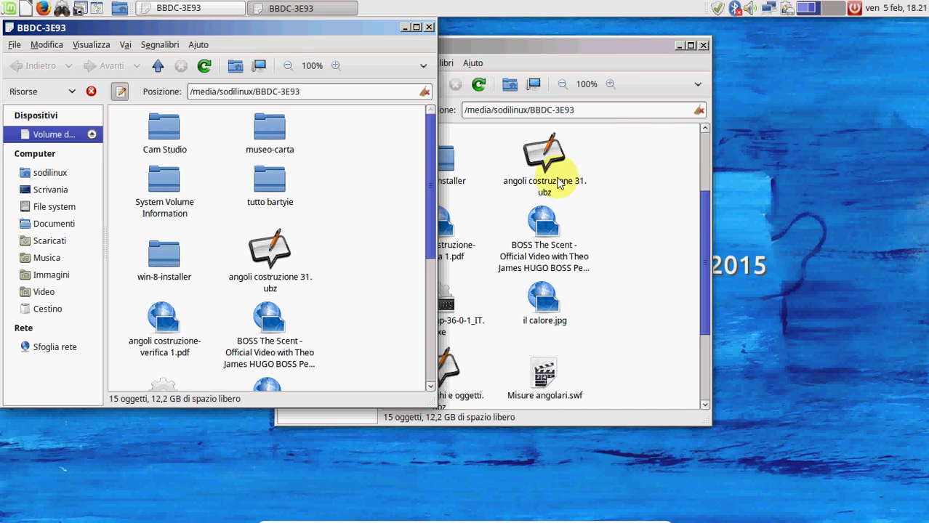
pyautogui.click(429, 27)
pyautogui.scroll(-3, 619, 240)
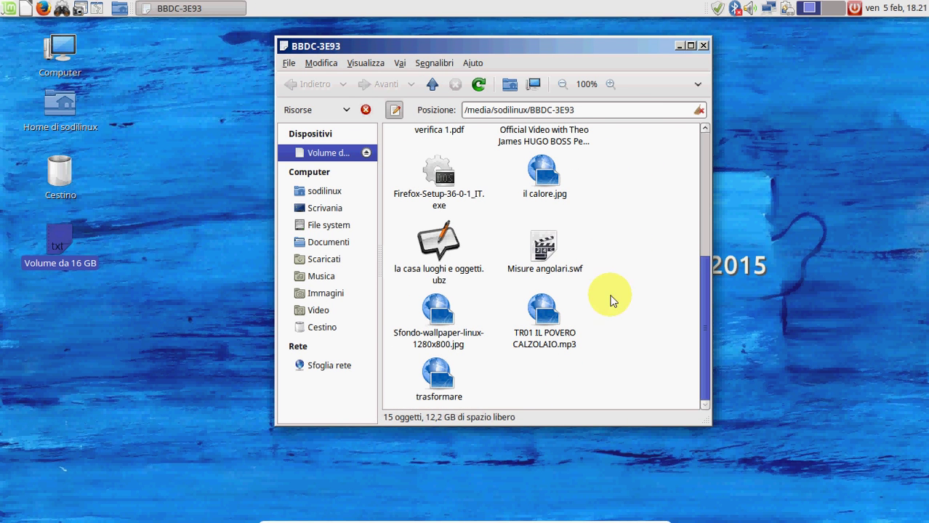
pyautogui.click(438, 245)
pyautogui.moveTo(429, 238); pyautogui.dragTo(194, 265)
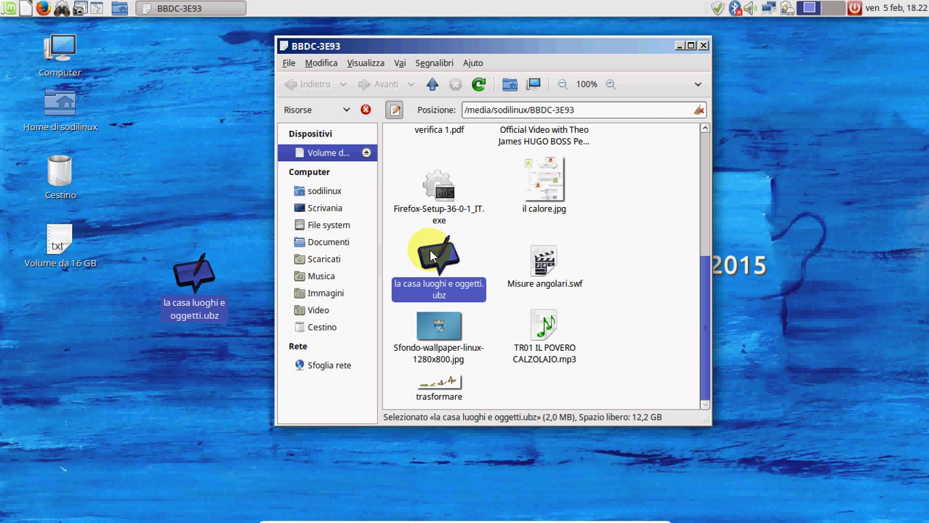
pyautogui.click(703, 45)
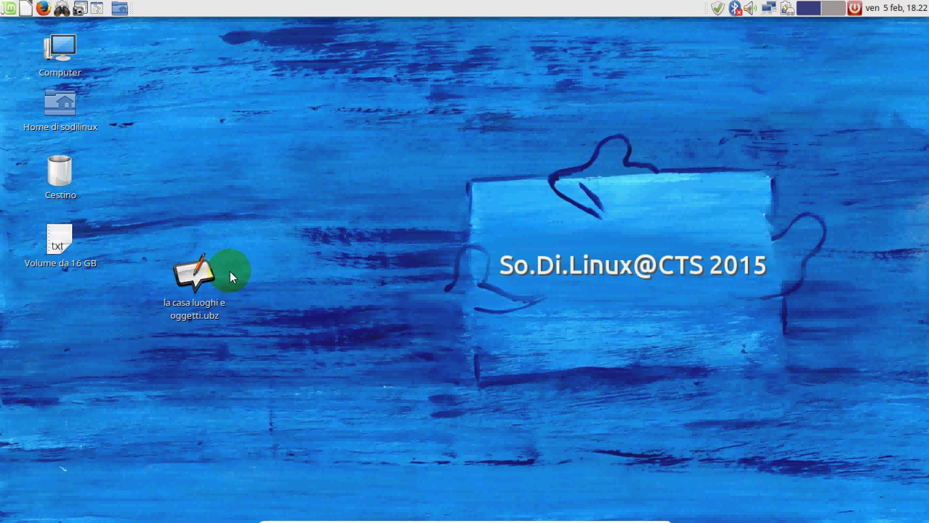
# Open "la casa luoghi e oggetti.ubz" from the desktop in Open-Sankoré, dismiss the welcome popup, and hide both side panels and the drawing palette
pyautogui.doubleClick(195, 270)
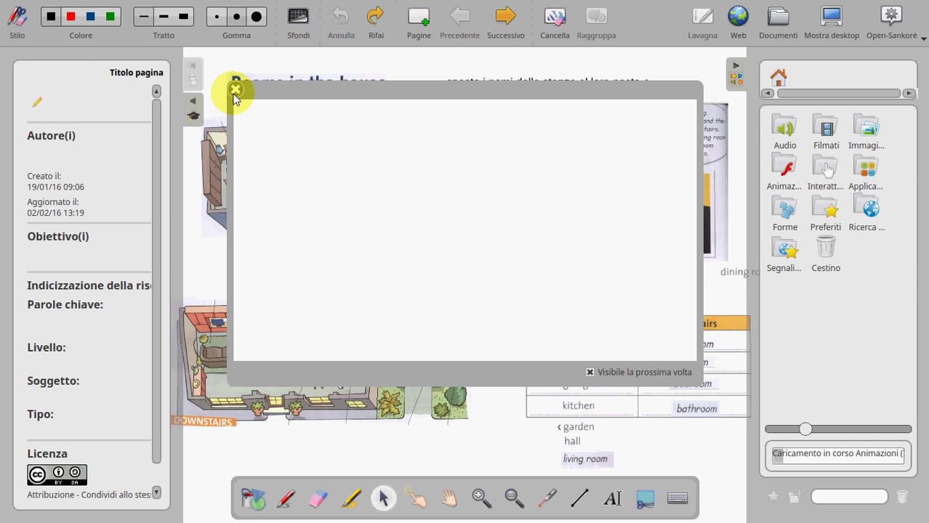
pyautogui.click(590, 373)
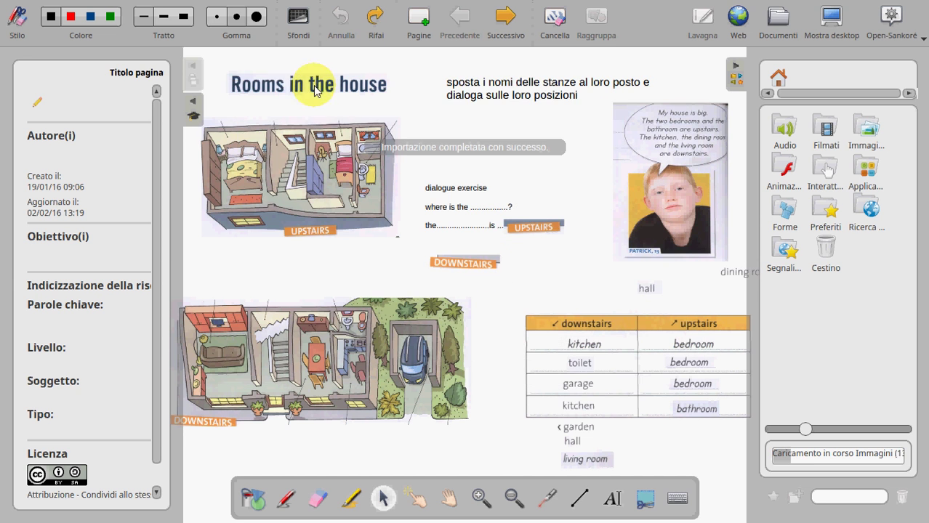
pyautogui.click(193, 102)
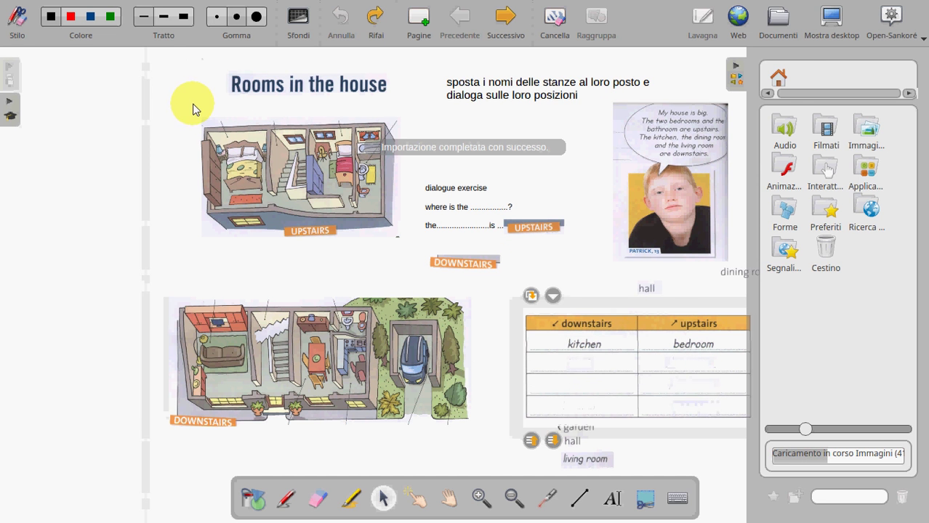
pyautogui.click(734, 69)
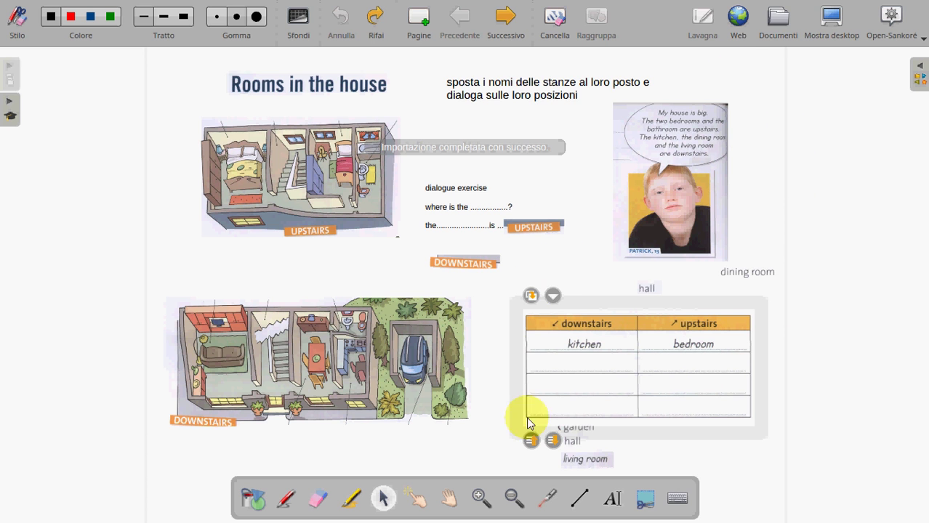
pyautogui.click(16, 29)
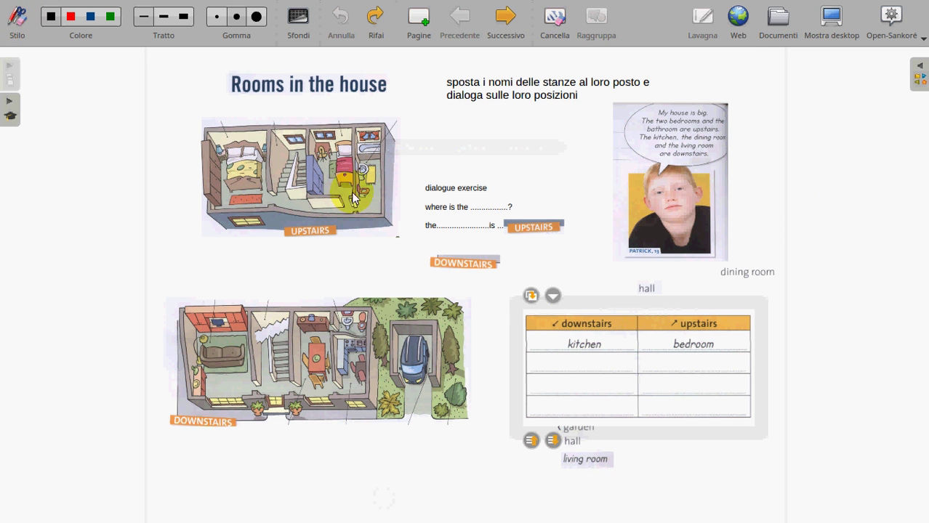
# Move the "living room" label above the downstairs house drawing and quit Open-Sankoré
pyautogui.moveTo(597, 460); pyautogui.dragTo(278, 285)
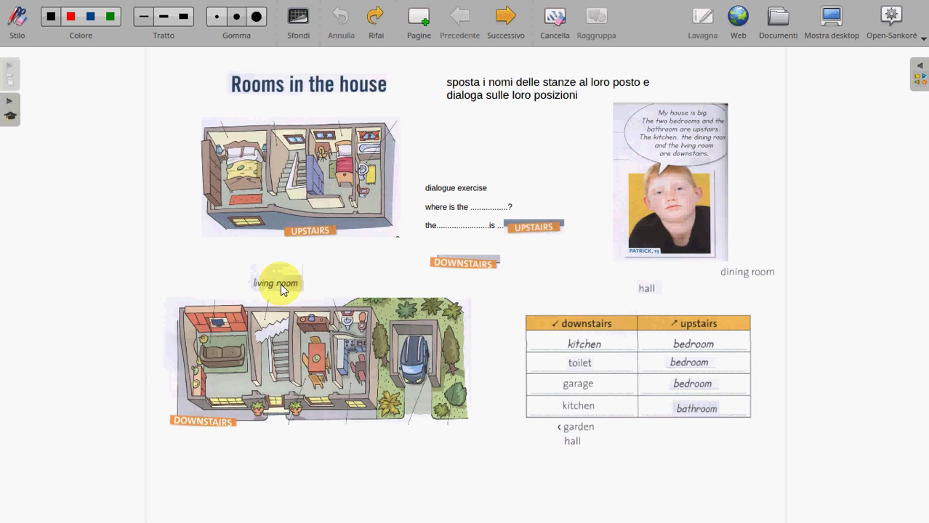
pyautogui.click(919, 40)
pyautogui.click(812, 227)
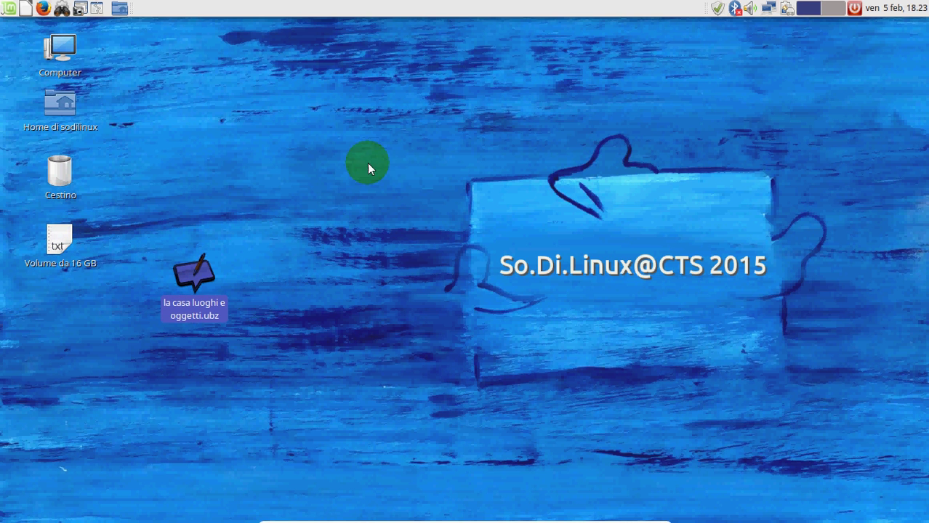
# Copy "la casa luoghi e oggetti.ubz" from the desktop back to the 16 GB volume, replacing the existing file, and eject the volume
pyautogui.moveTo(473, 517)
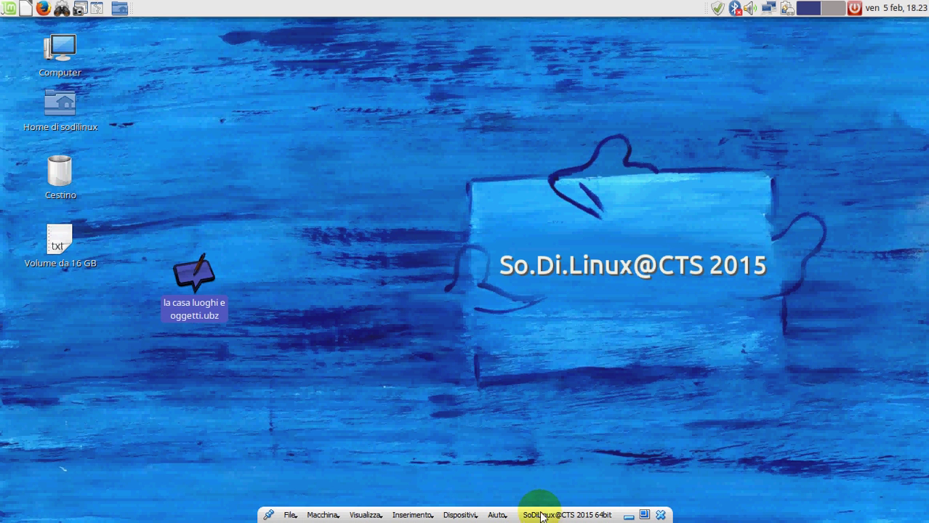
pyautogui.click(323, 298)
pyautogui.moveTo(194, 274); pyautogui.dragTo(61, 242)
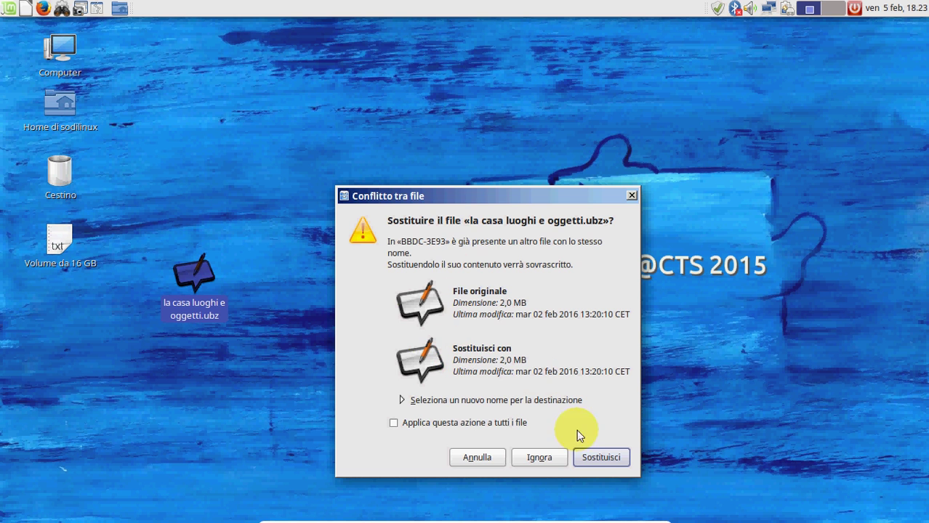
pyautogui.click(601, 457)
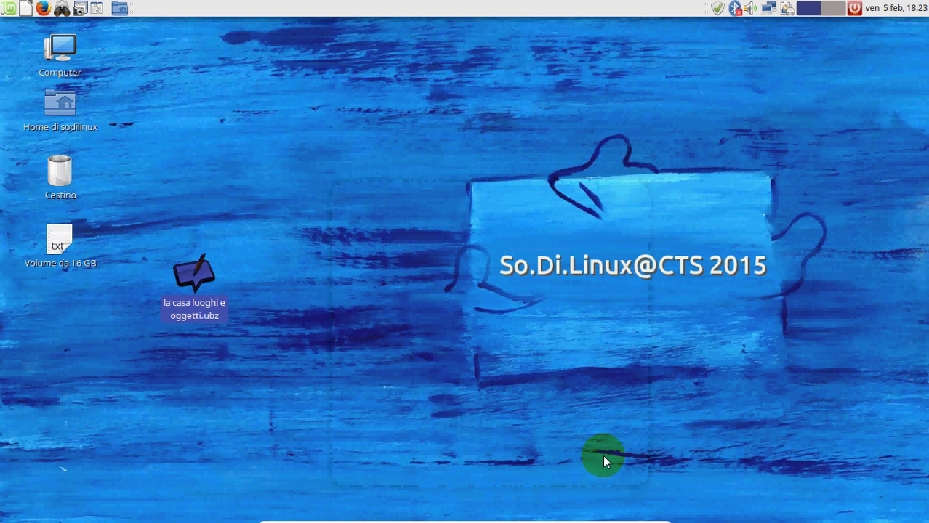
pyautogui.rightClick(59, 245)
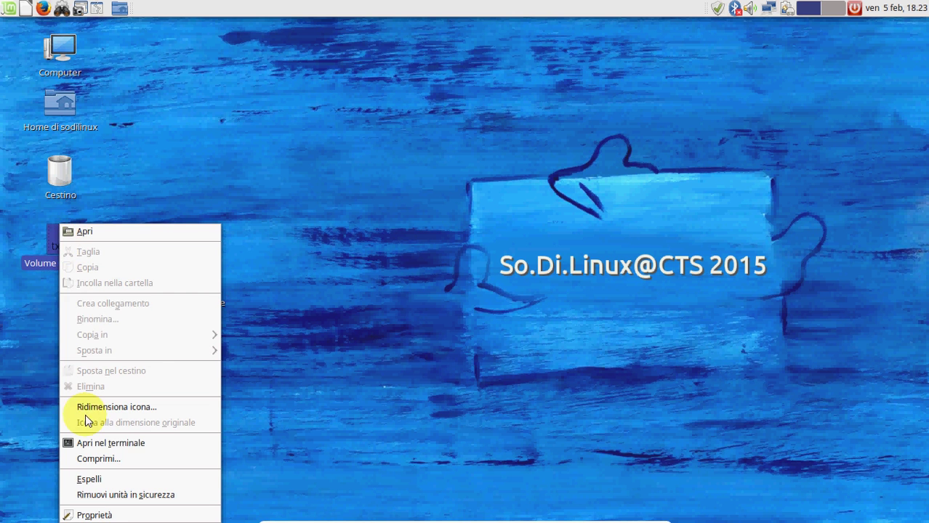
pyautogui.click(101, 483)
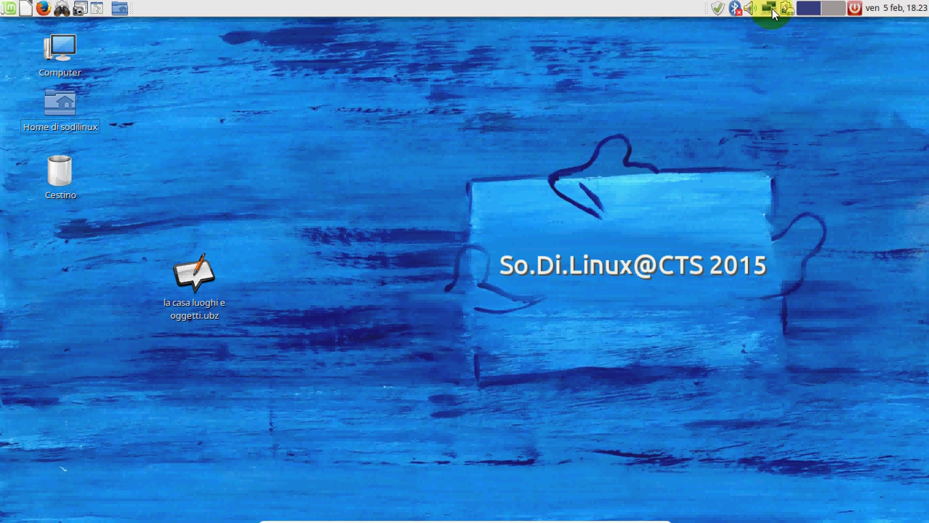
# Take the virtual machine out of full screen mode and minimize its window to return to the Windows desktop
pyautogui.moveTo(595, 515)
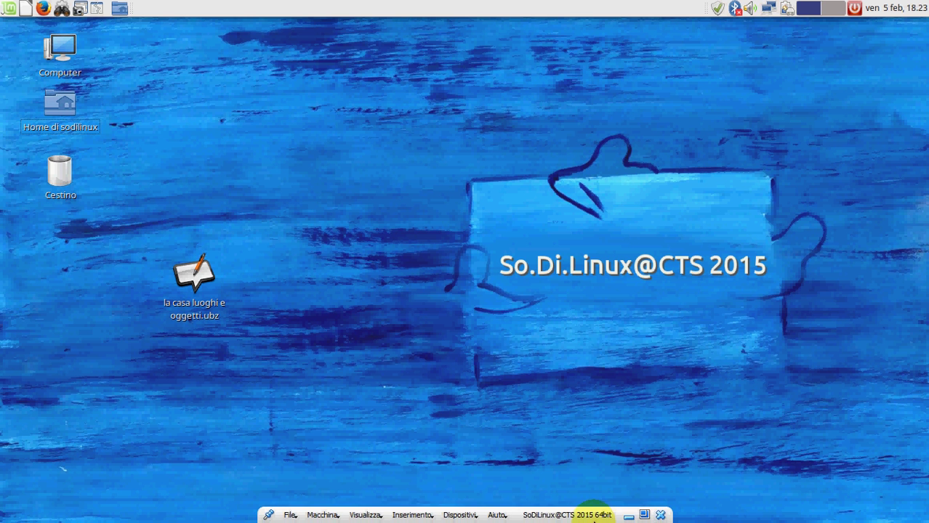
pyautogui.click(649, 511)
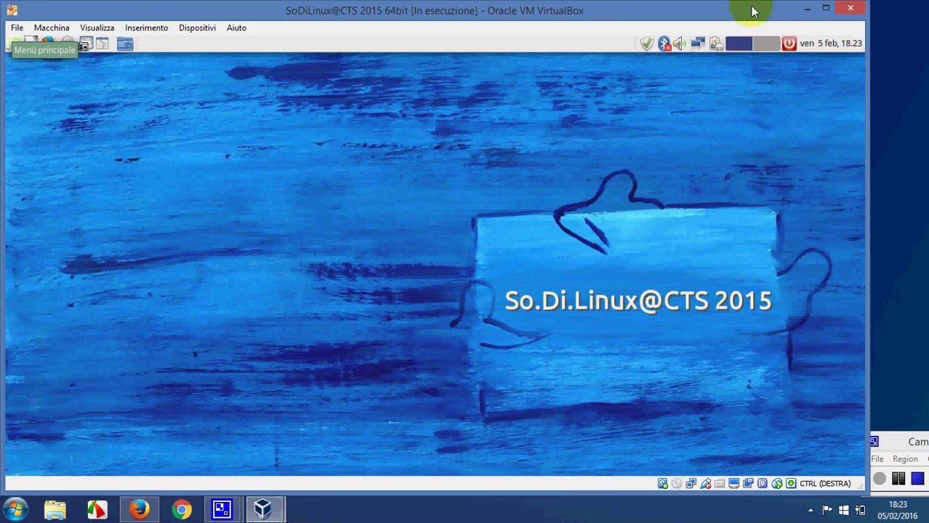
pyautogui.moveTo(98, 15); pyautogui.dragTo(535, 9)
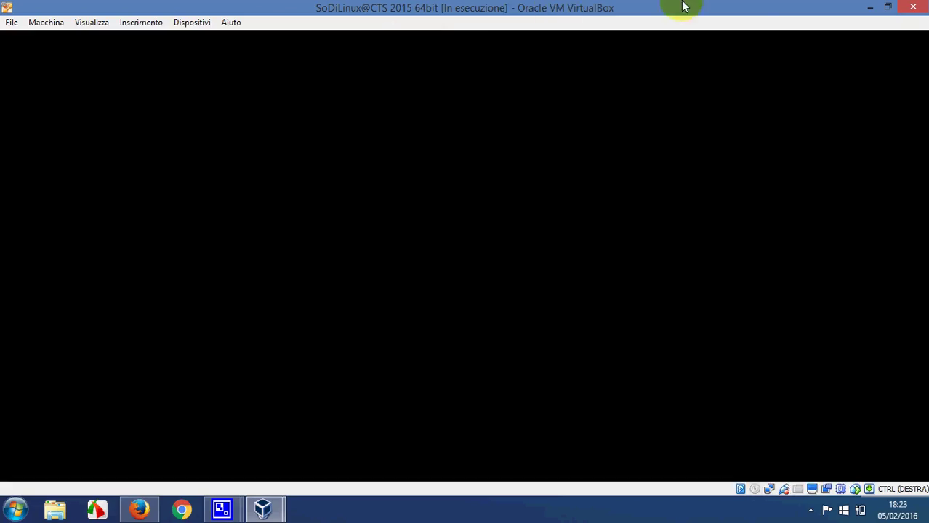
pyautogui.click(887, 7)
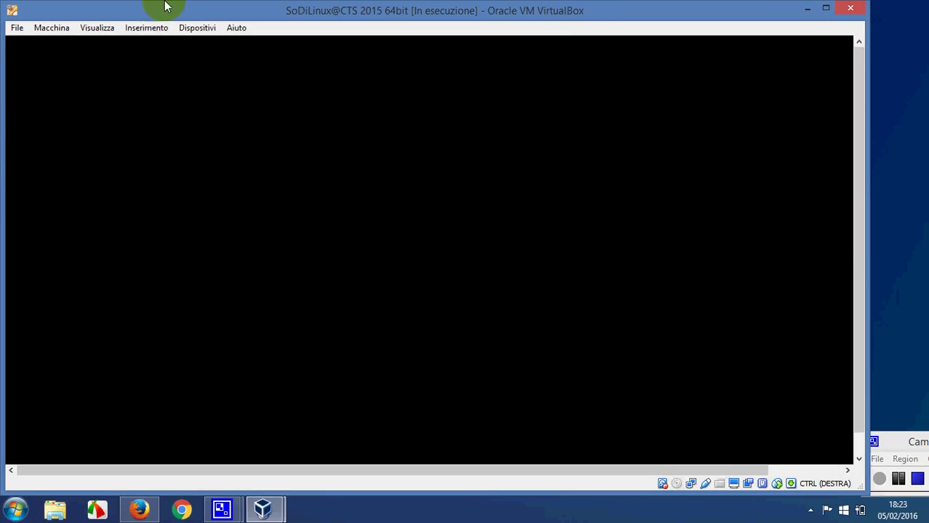
pyautogui.moveTo(108, 13); pyautogui.dragTo(452, 5)
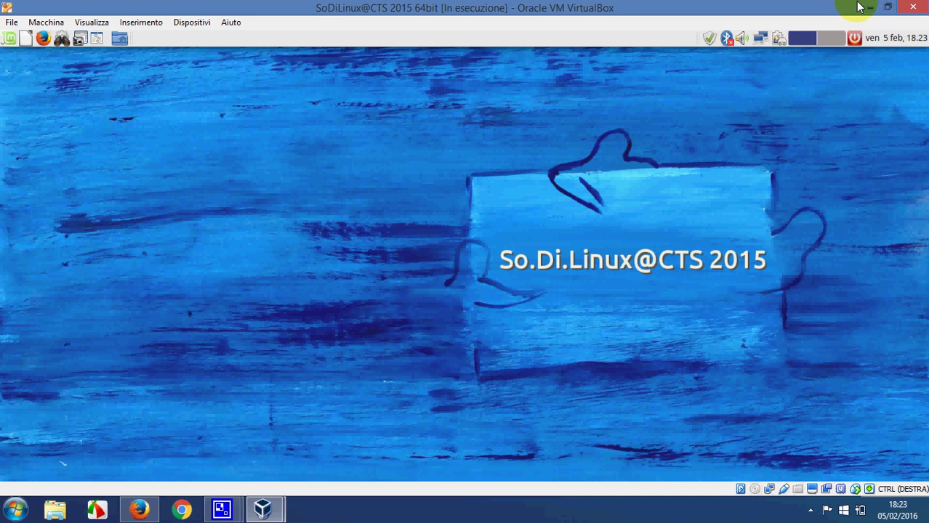
pyautogui.click(871, 8)
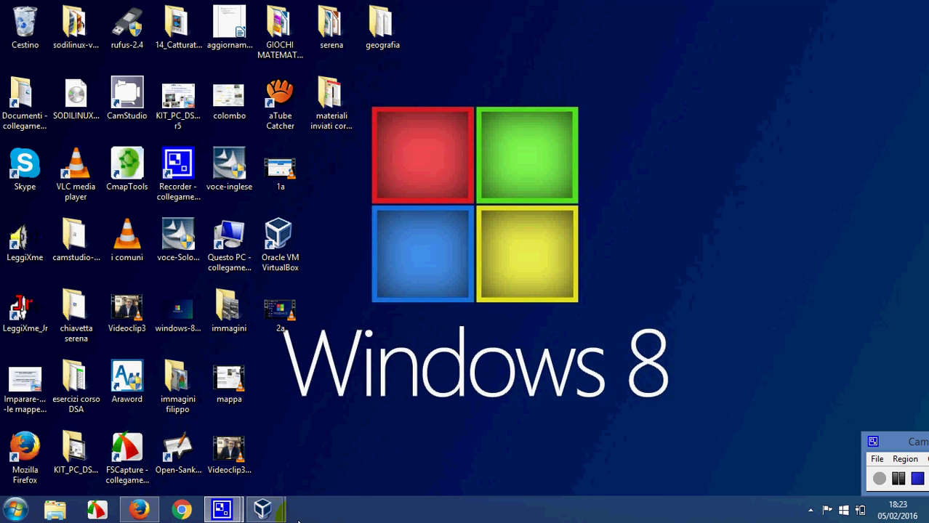
# Open Questo PC on the Windows host, enlarge its window, and view the contents of Disco locale (D:)
pyautogui.click(235, 247)
pyautogui.doubleClick(235, 247)
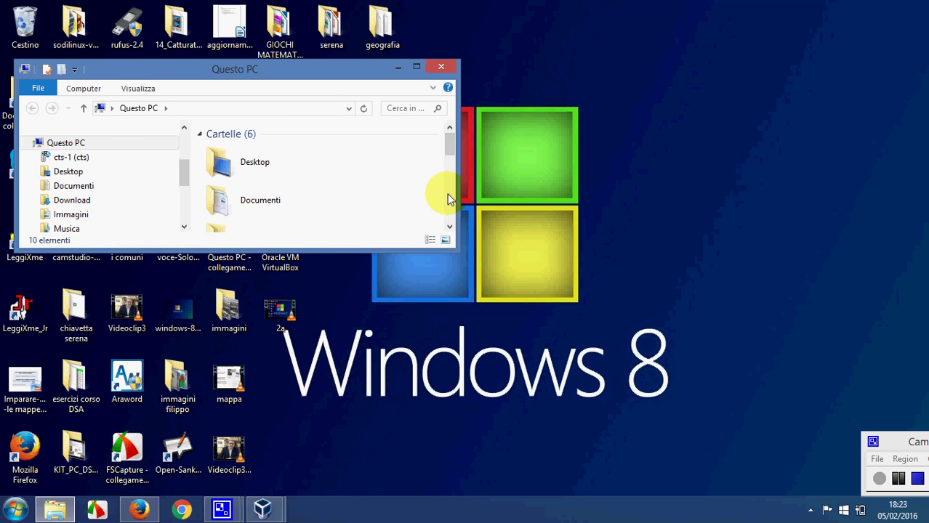
pyautogui.moveTo(614, 414); pyautogui.dragTo(618, 417)
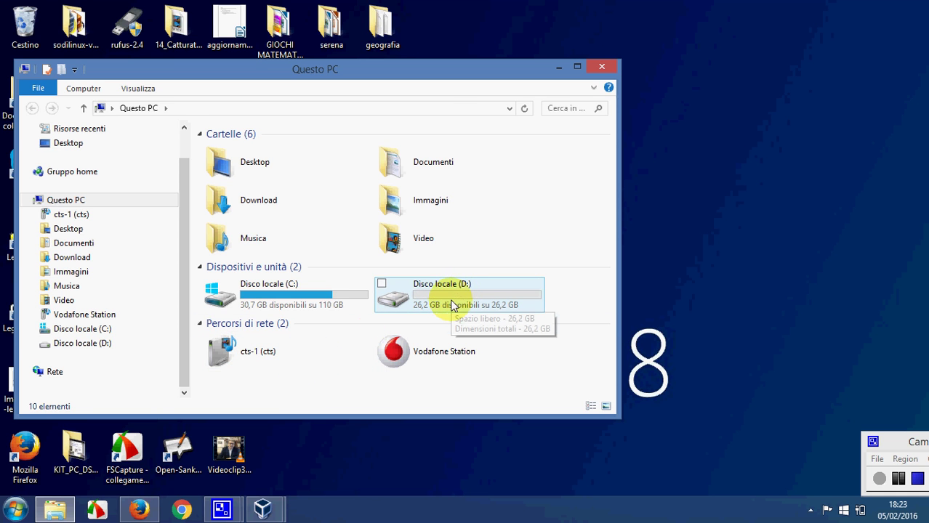
pyautogui.click(102, 344)
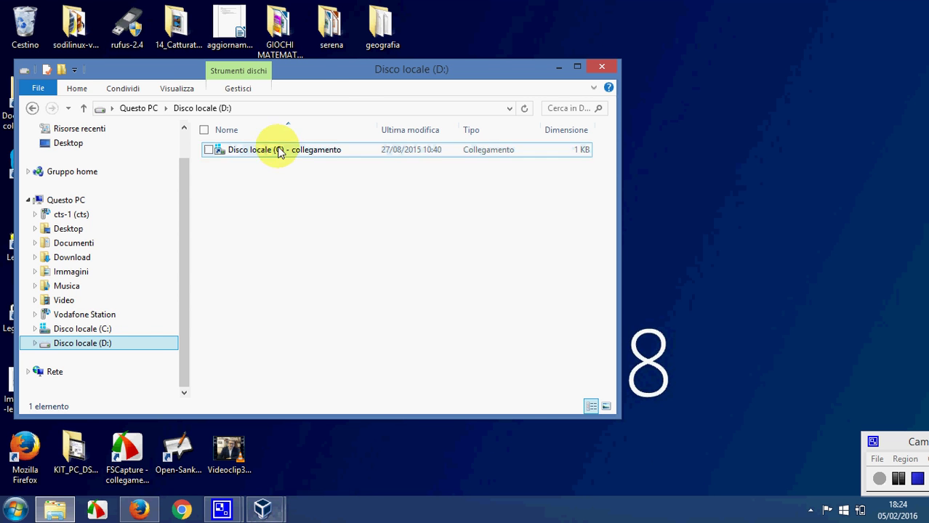
# Move the Disco locale (D:) window aside, view the contents of Disco rimovibile (E:), and close both Explorer windows
pyautogui.moveTo(324, 71); pyautogui.dragTo(570, 37)
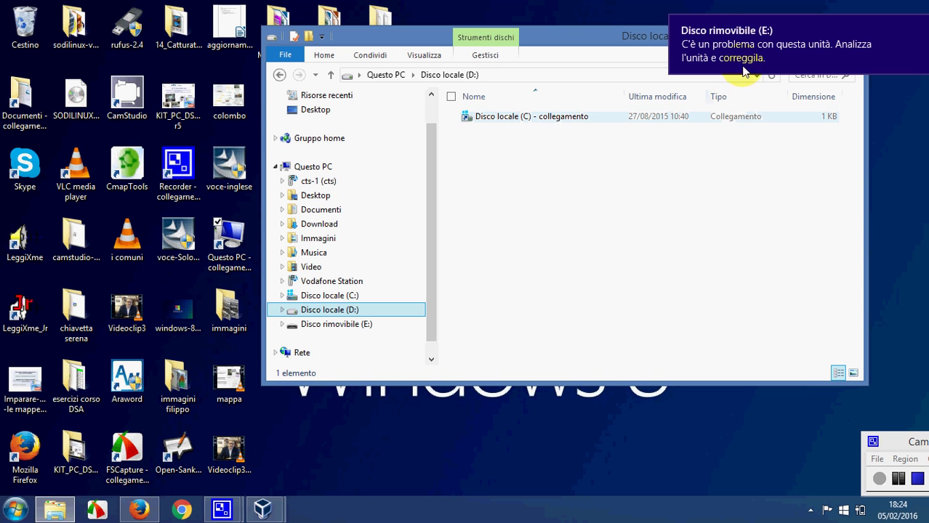
pyautogui.click(727, 49)
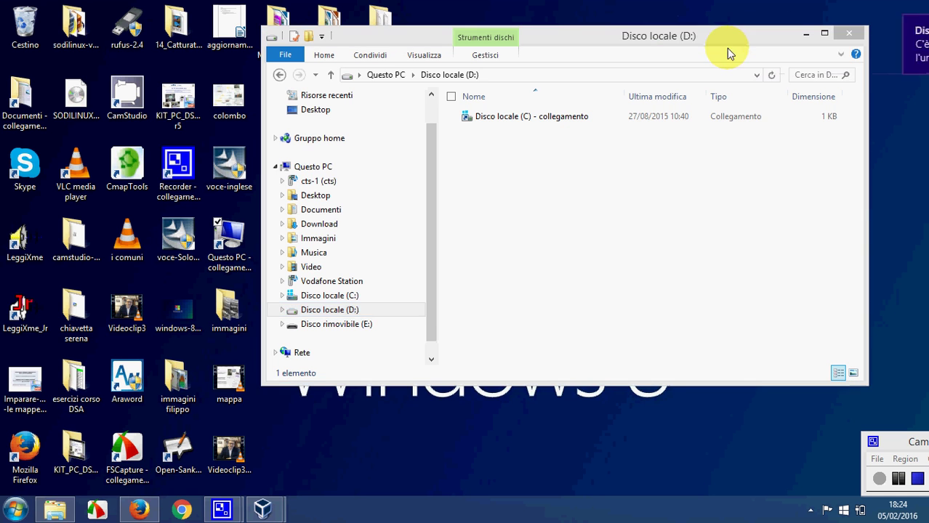
pyautogui.click(450, 298)
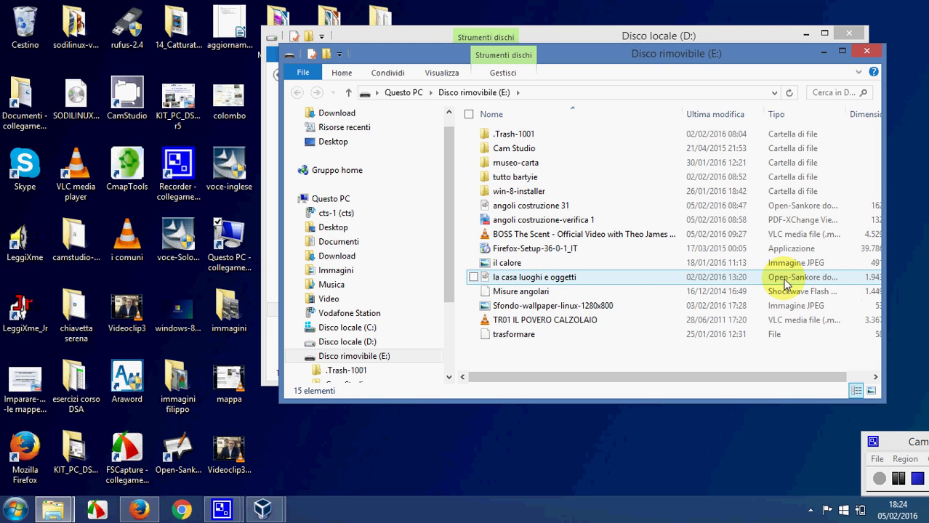
pyautogui.click(866, 50)
pyautogui.click(850, 35)
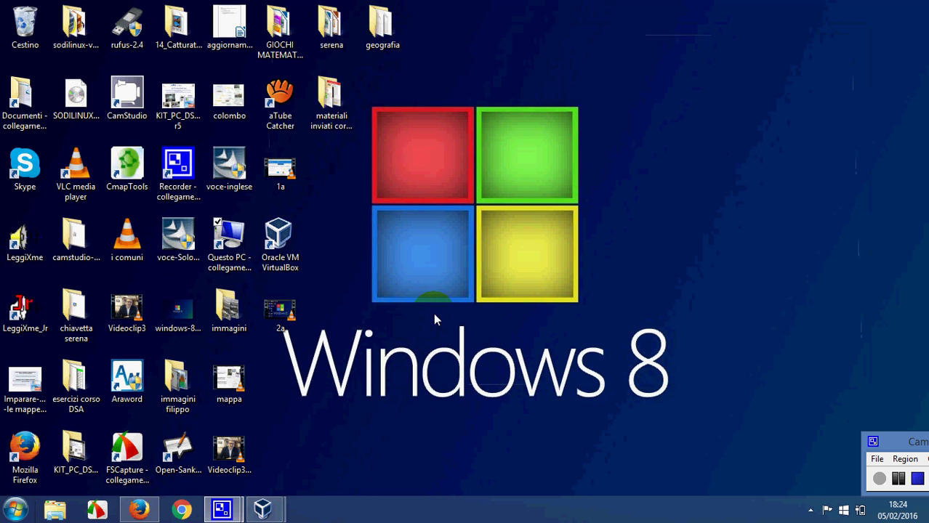
# Open the colombo image from the Windows desktop, enlarge its viewer window and reposition it on the screen
pyautogui.doubleClick(127, 379)
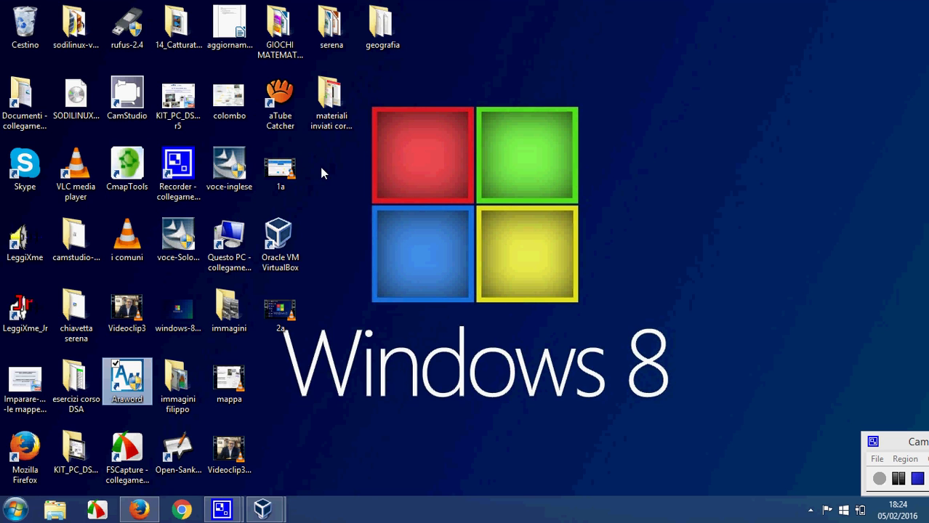
pyautogui.click(227, 99)
pyautogui.doubleClick(205, 103)
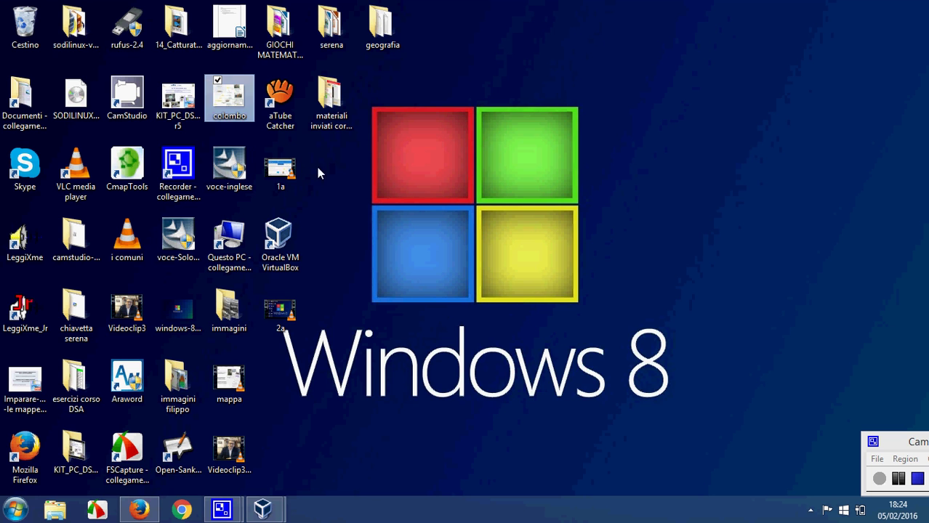
pyautogui.click(767, 412)
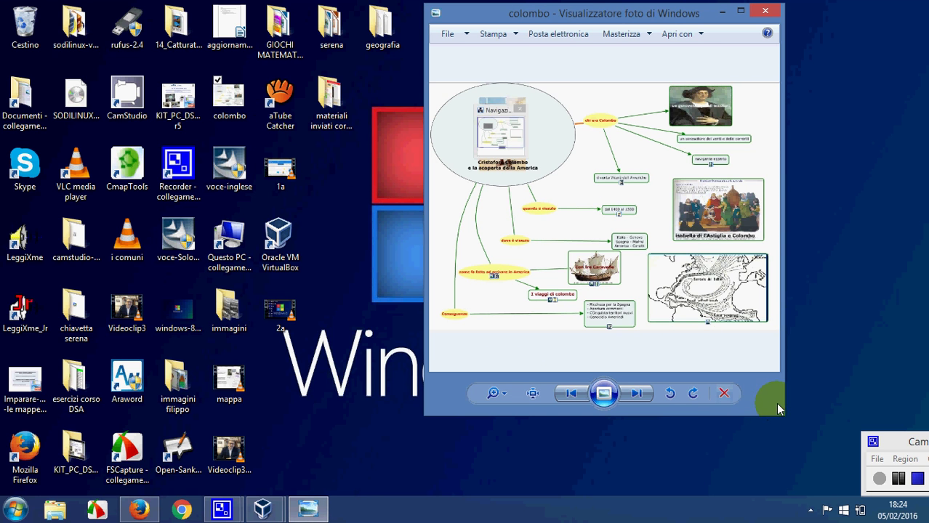
pyautogui.moveTo(780, 411); pyautogui.dragTo(927, 480)
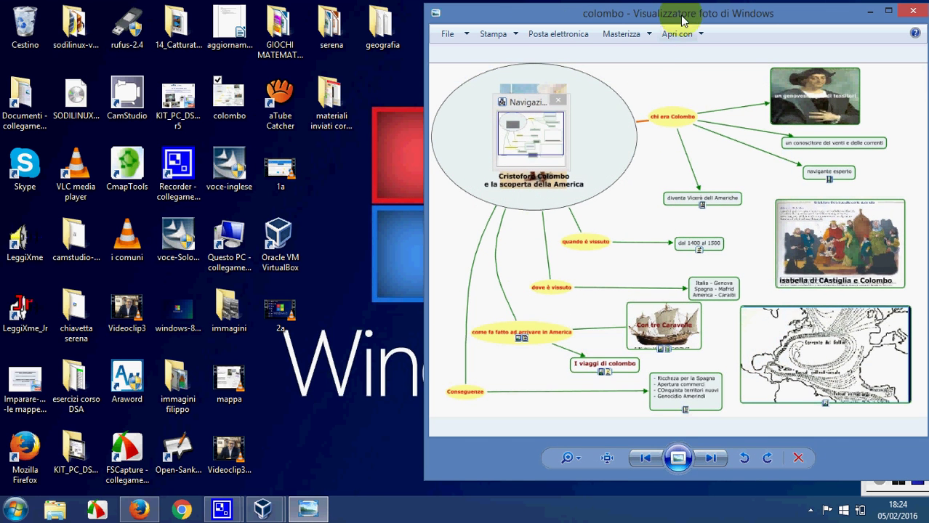
pyautogui.moveTo(458, 7); pyautogui.dragTo(262, 12)
# Switch back to the running SoDiLinux@CTS 2015 64bit virtual machine and shut down its guest system
pyautogui.click(262, 511)
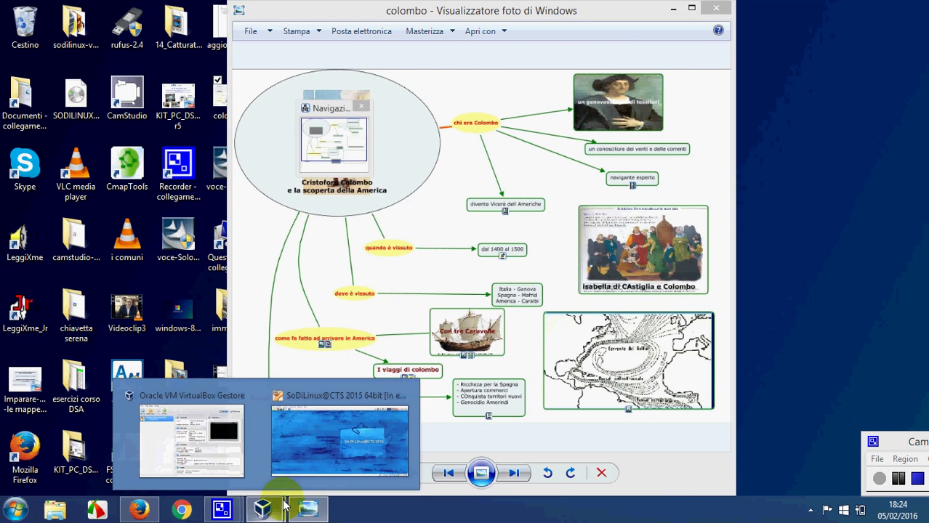
pyautogui.click(312, 456)
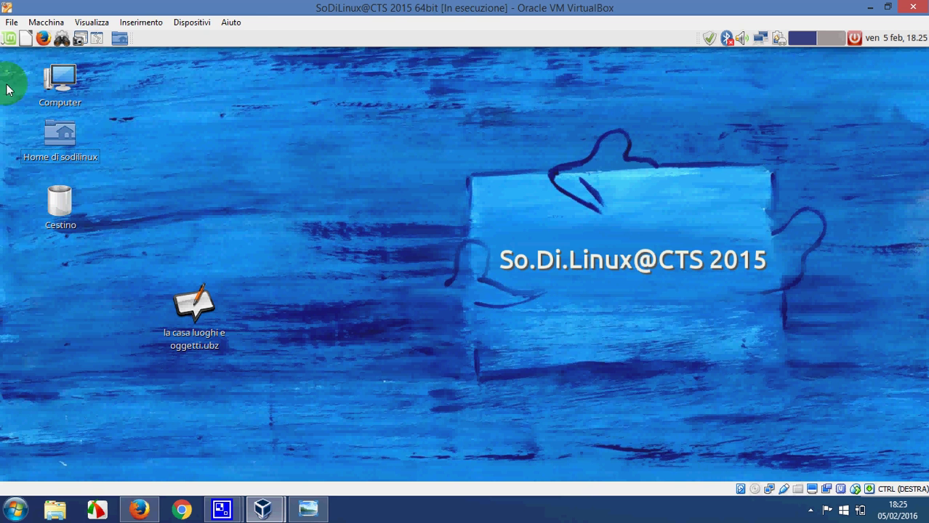
pyautogui.click(12, 21)
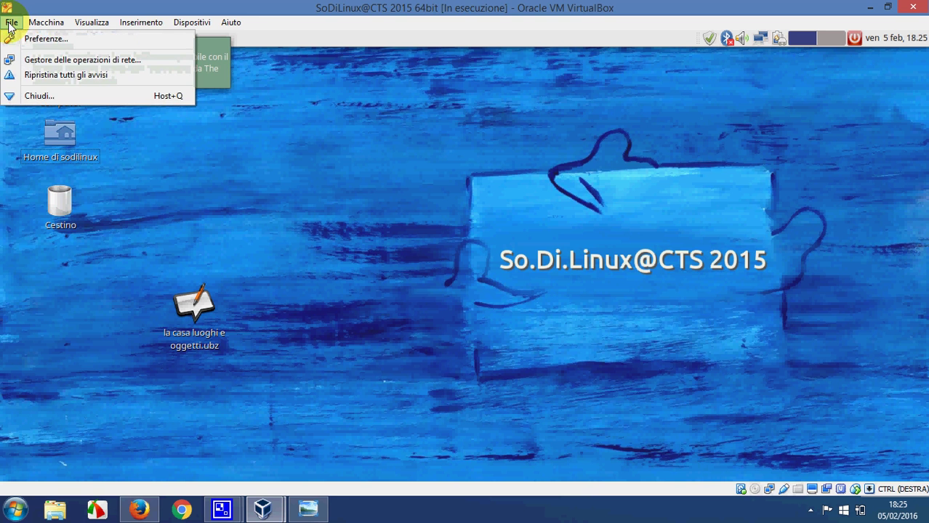
pyautogui.click(171, 150)
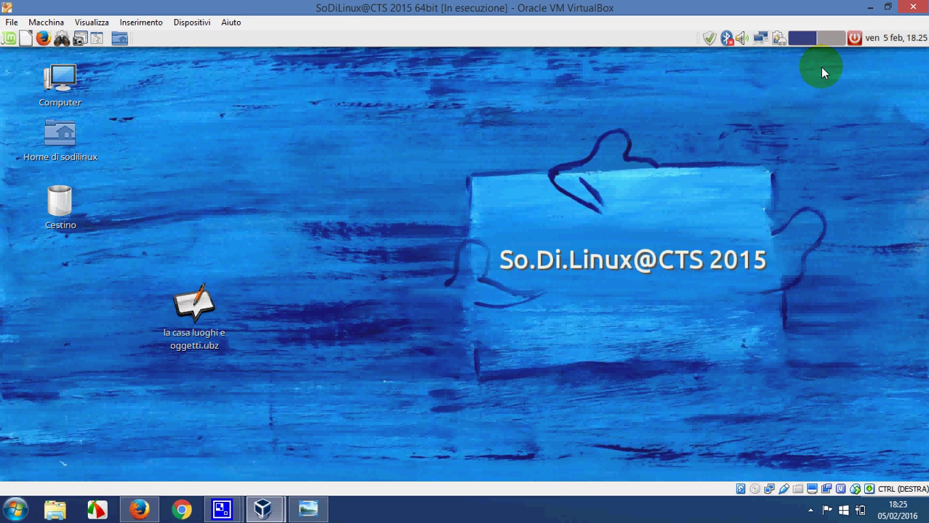
pyautogui.click(855, 38)
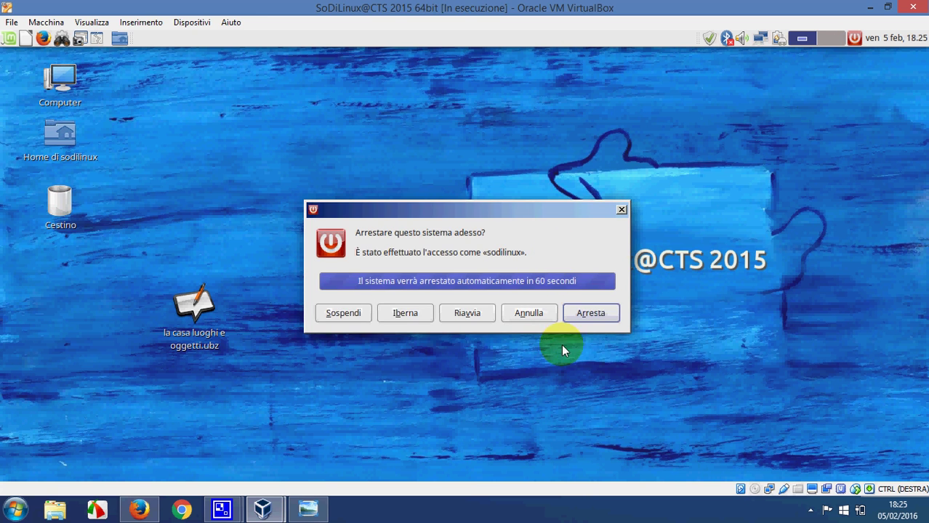
pyautogui.click(590, 312)
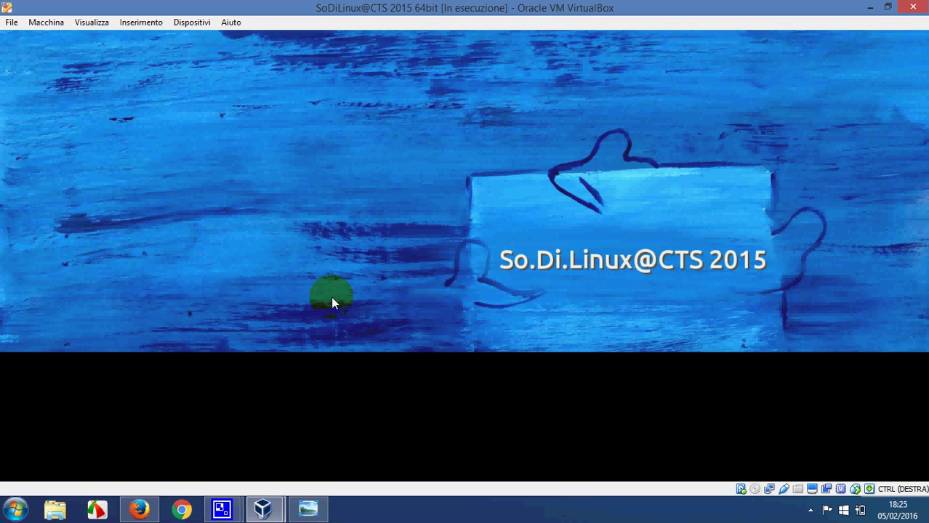
# Close the virtual machine with the Spegni la macchina option, and close the colombo image viewer
pyautogui.click(11, 22)
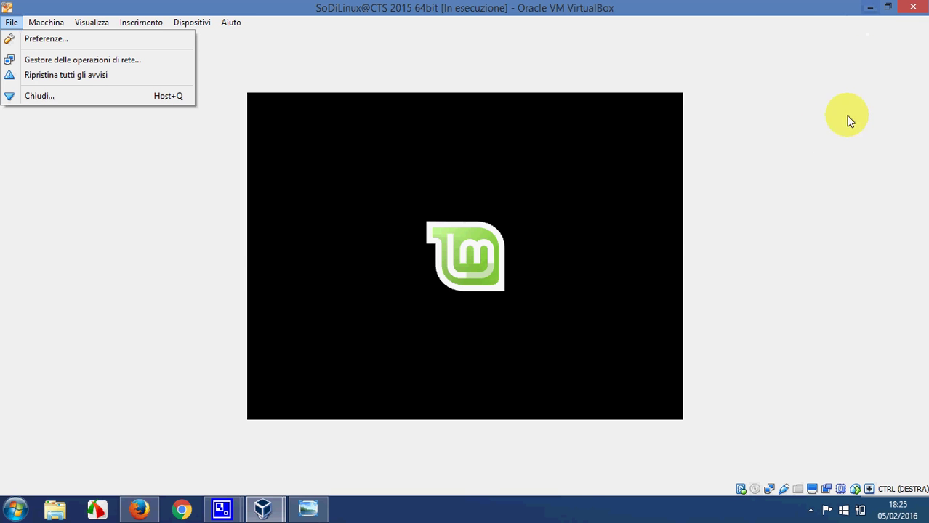
pyautogui.click(63, 95)
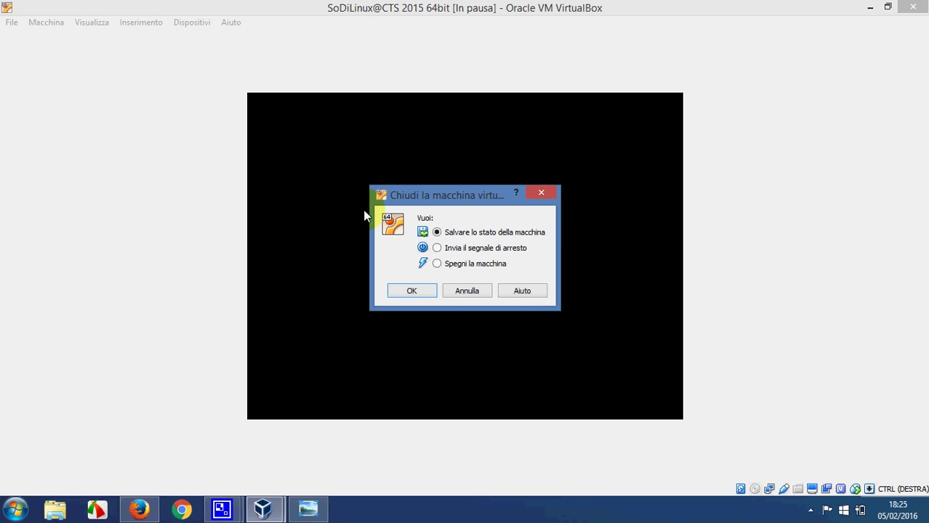
pyautogui.click(472, 263)
pyautogui.click(426, 292)
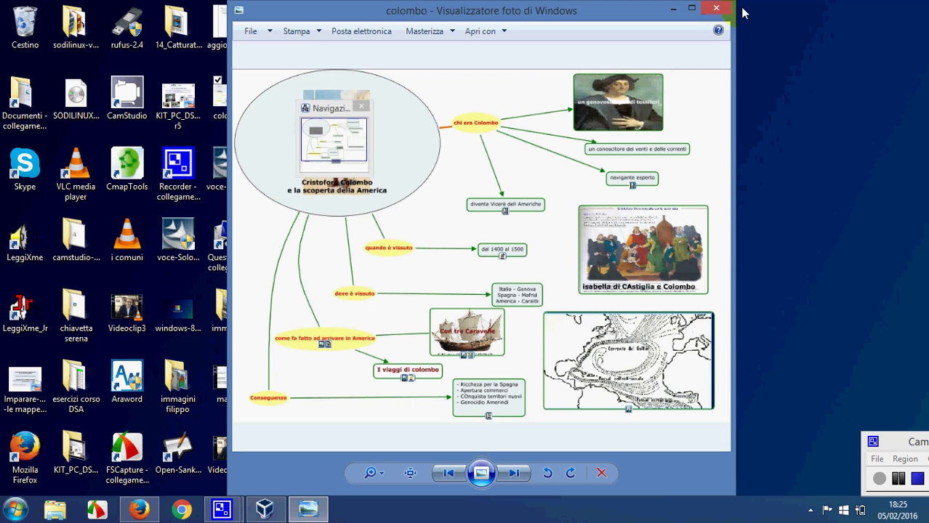
pyautogui.click(717, 9)
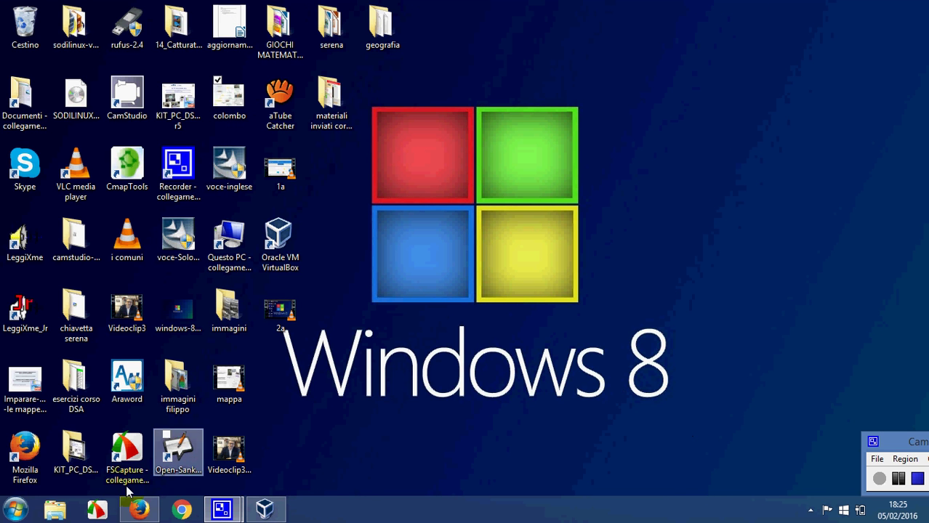
# Find and select Oracle VM VirtualBox 5.0.14 among the installed programs in Programmi e funzionalità, and close the window without uninstalling it
pyautogui.click(14, 509)
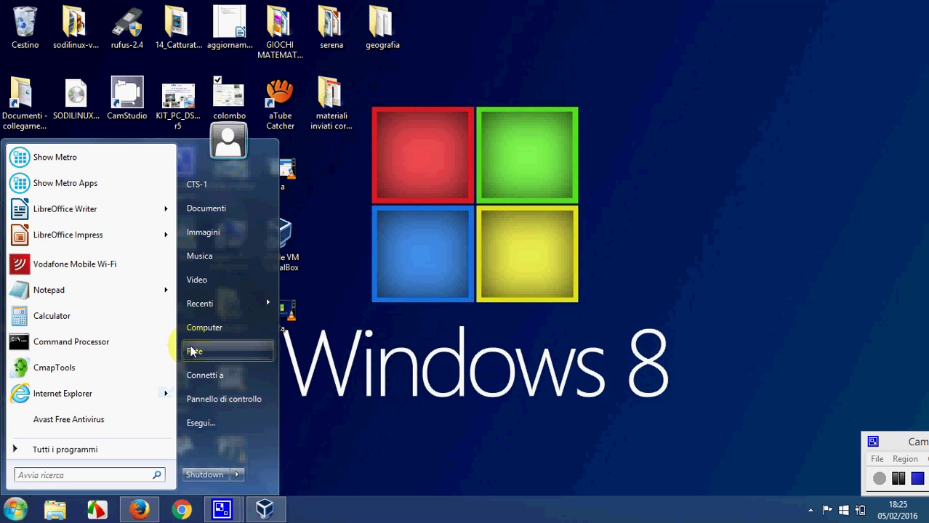
pyautogui.click(215, 400)
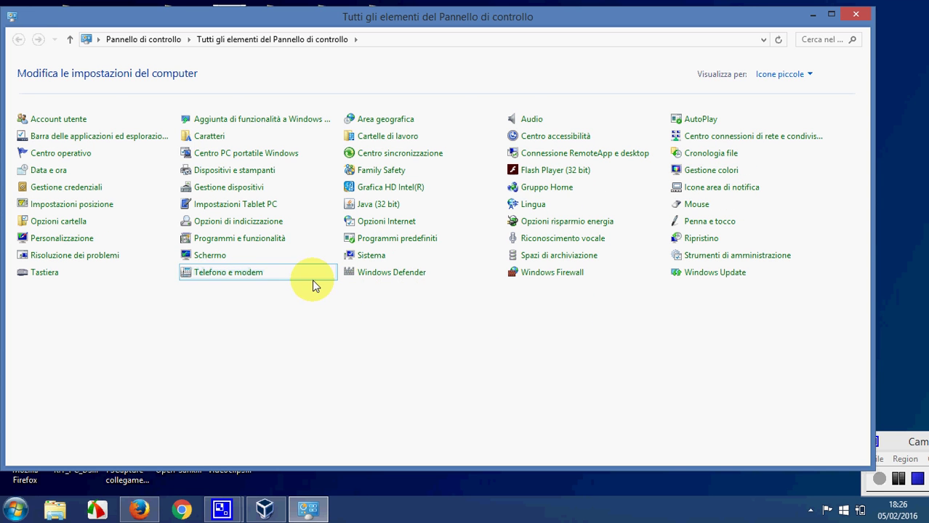
pyautogui.click(271, 243)
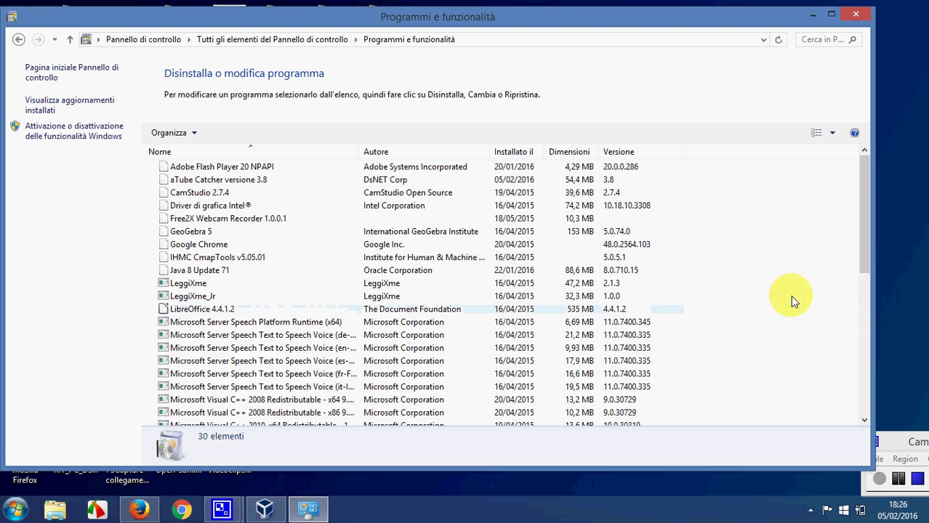
pyautogui.scroll(-7, 369, 307)
pyautogui.scroll(-1, 366, 274)
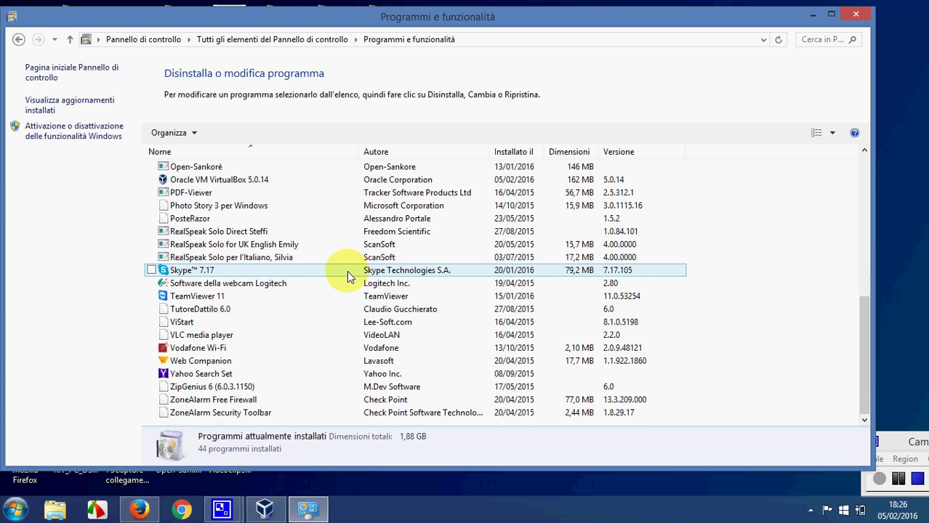
pyautogui.scroll(2, 337, 274)
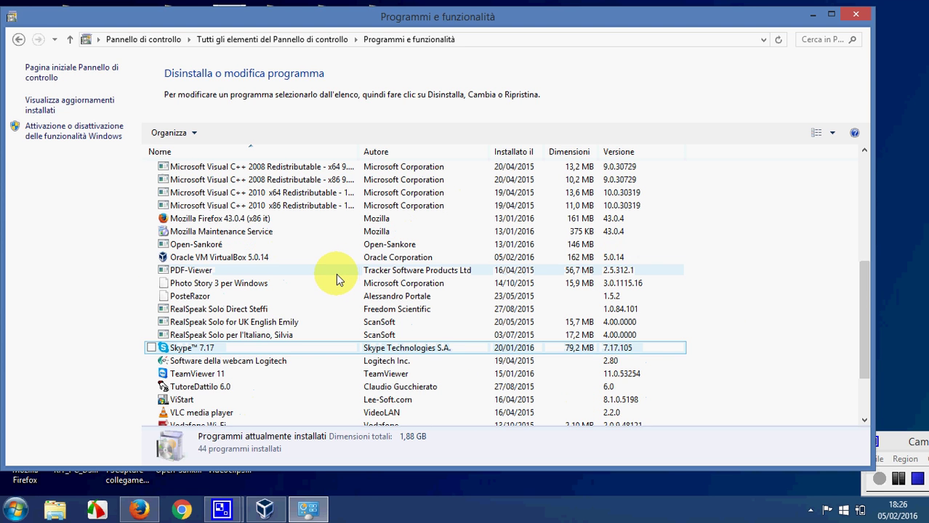
pyautogui.click(298, 260)
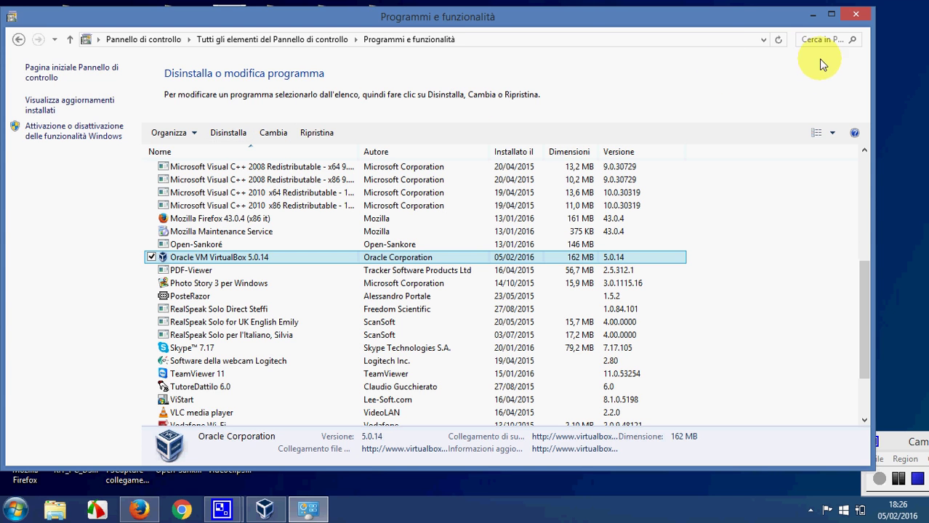
pyautogui.click(858, 16)
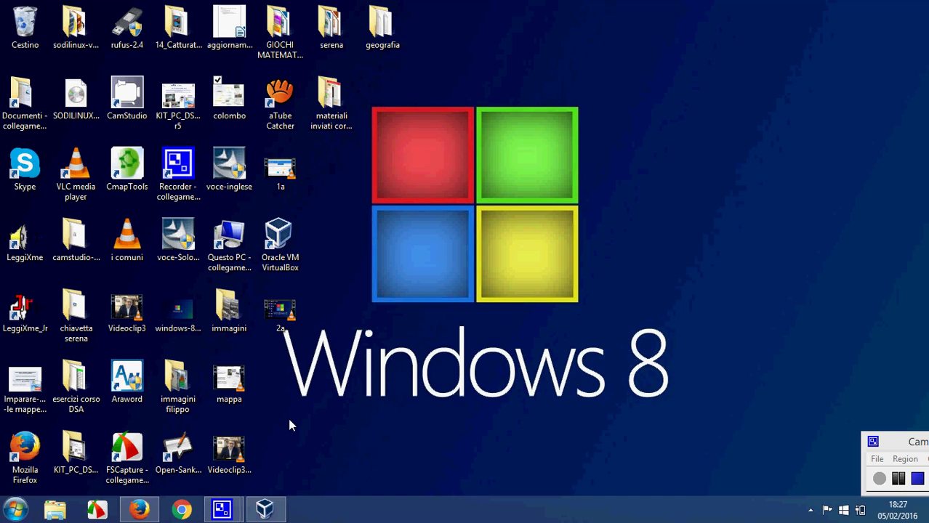
# Switch to Firefox and review the "Sodilinux per Windows e MAC" page from the How-to and contact link back to its heading
pyautogui.click(138, 511)
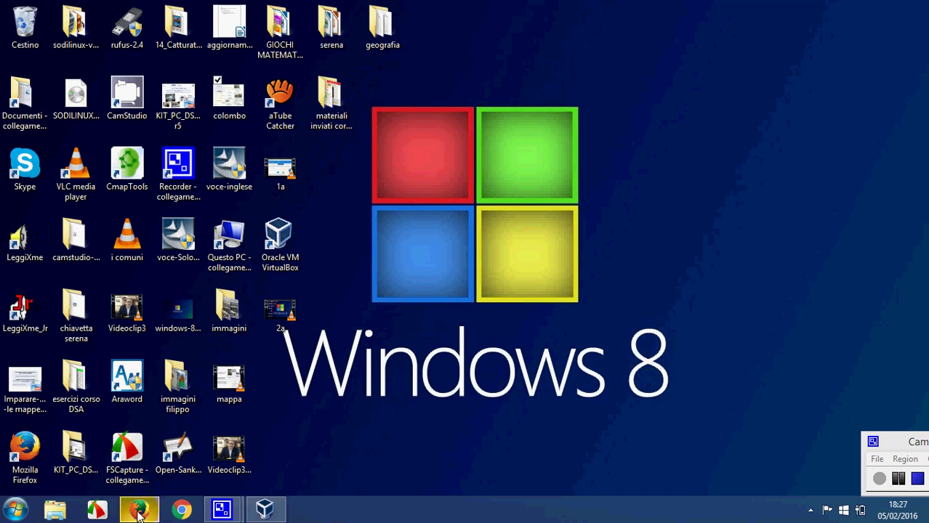
pyautogui.scroll(-10, 471, 328)
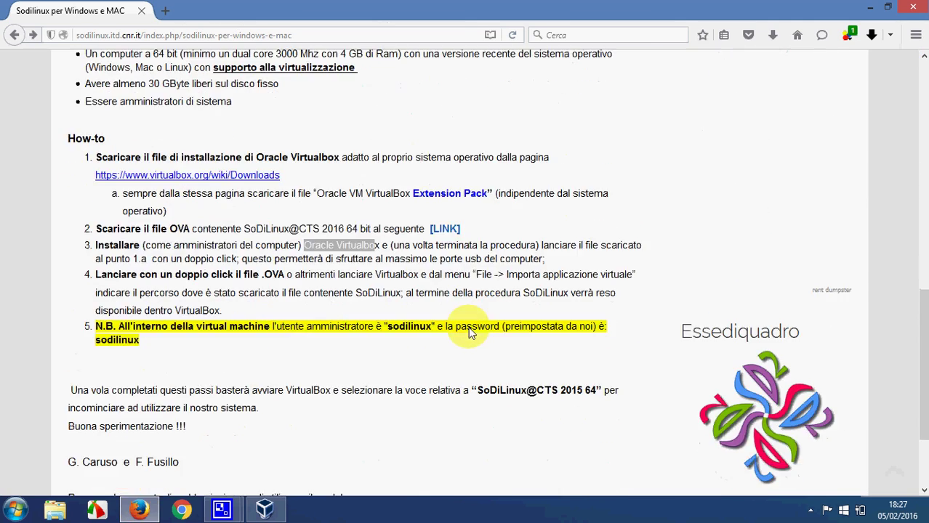
pyautogui.scroll(-2, 467, 327)
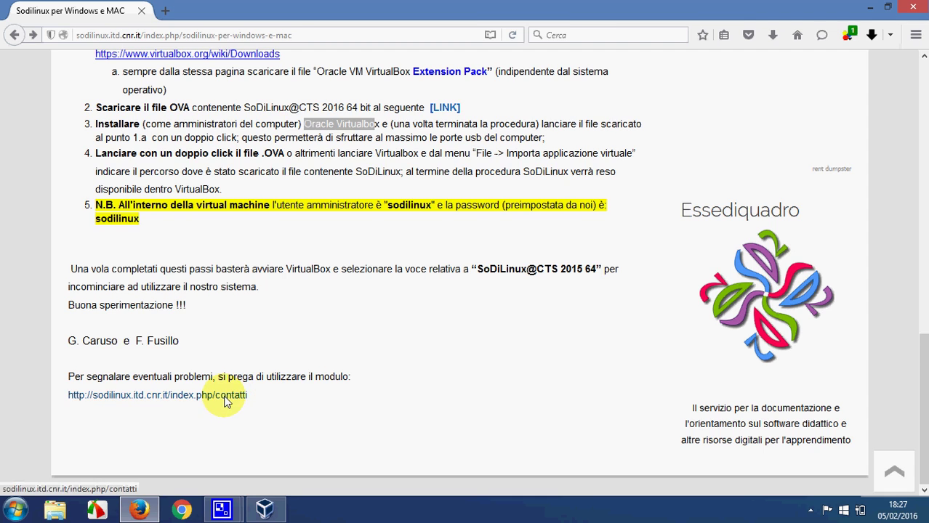
pyautogui.scroll(10, 560, 404)
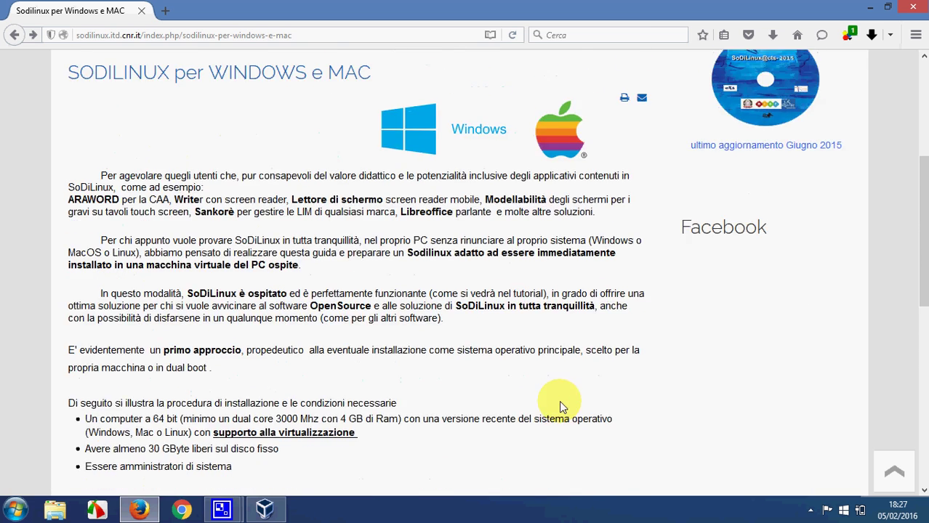
pyautogui.scroll(2, 559, 407)
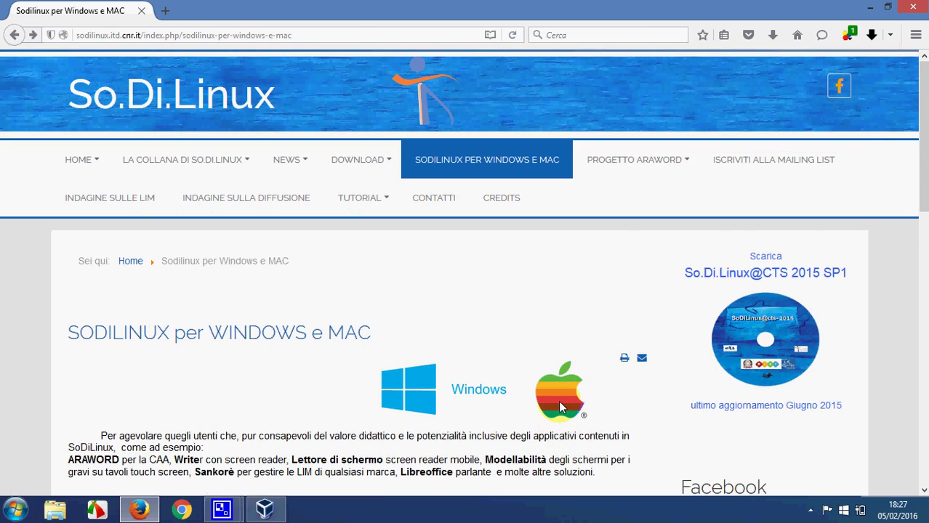